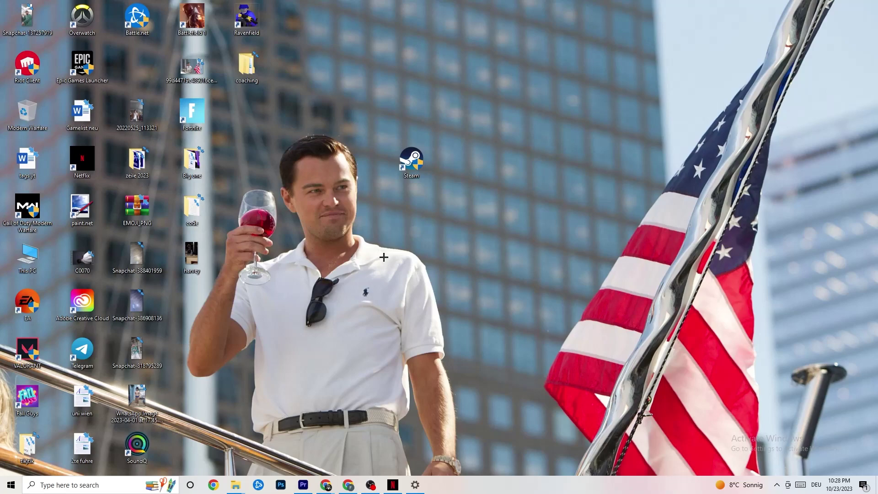
Launch Task Manager from the taskbar menu and maximize it on the Processes tab.
{"action": "right_click", "coordinate": [487, 491]}
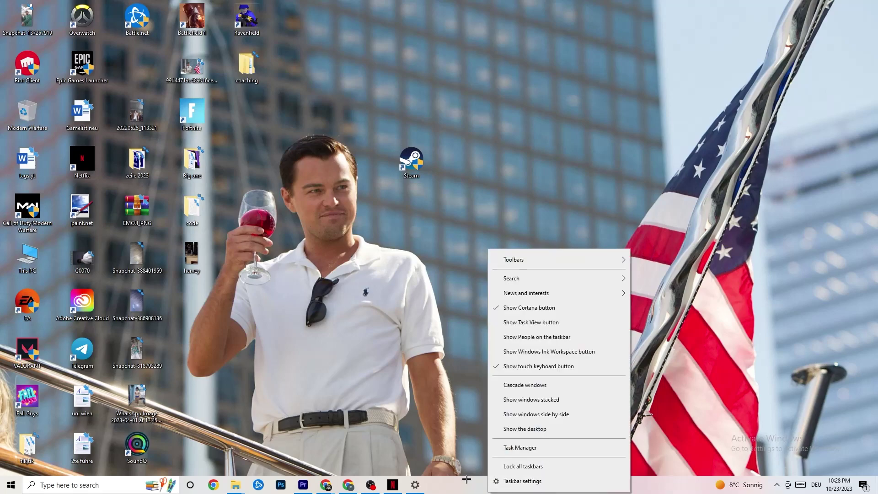
{"action": "left_click", "coordinate": [526, 447]}
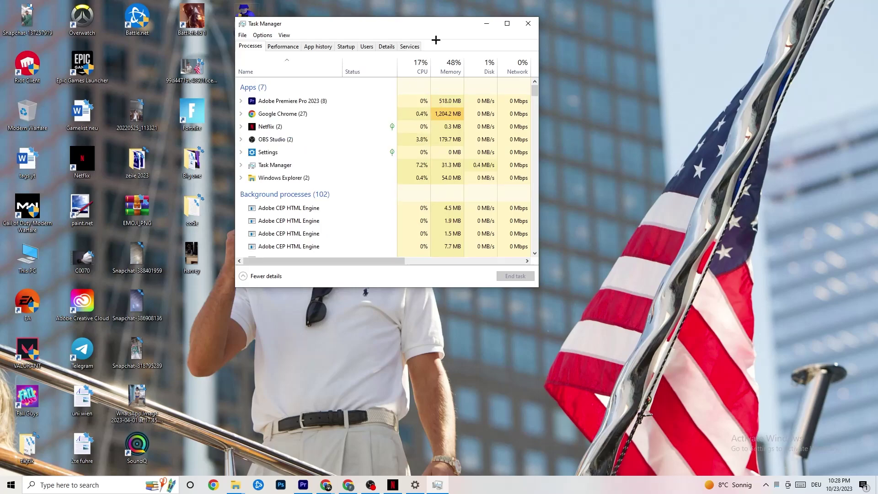
{"action": "left_click", "coordinate": [506, 24]}
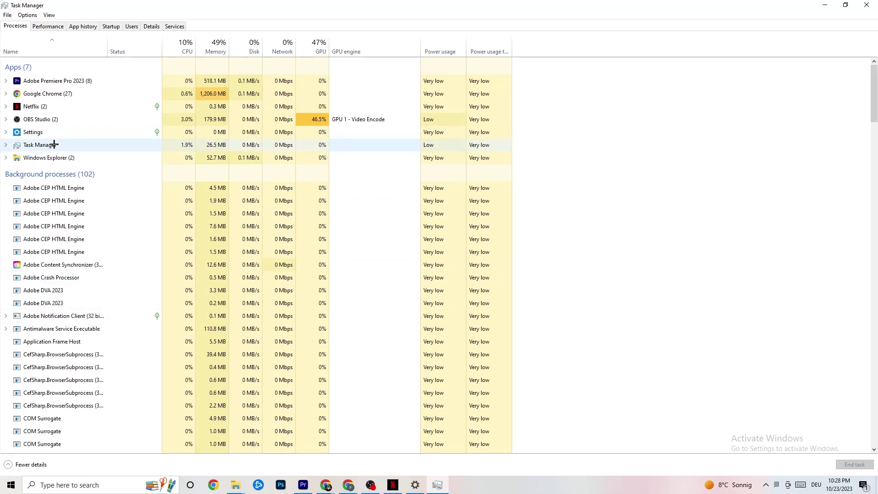
Dismiss Google Chrome's process menu without ending it and switch to the Details list.
{"action": "right_click", "coordinate": [64, 94]}
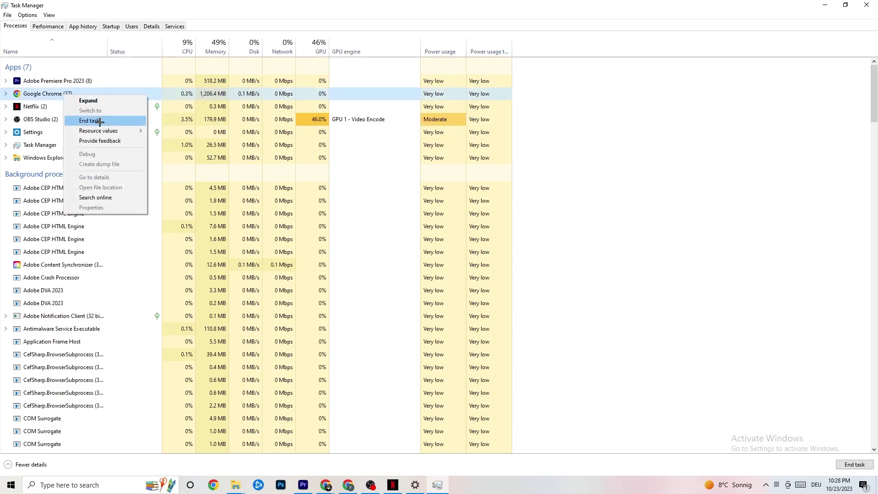
{"action": "left_click", "coordinate": [629, 109]}
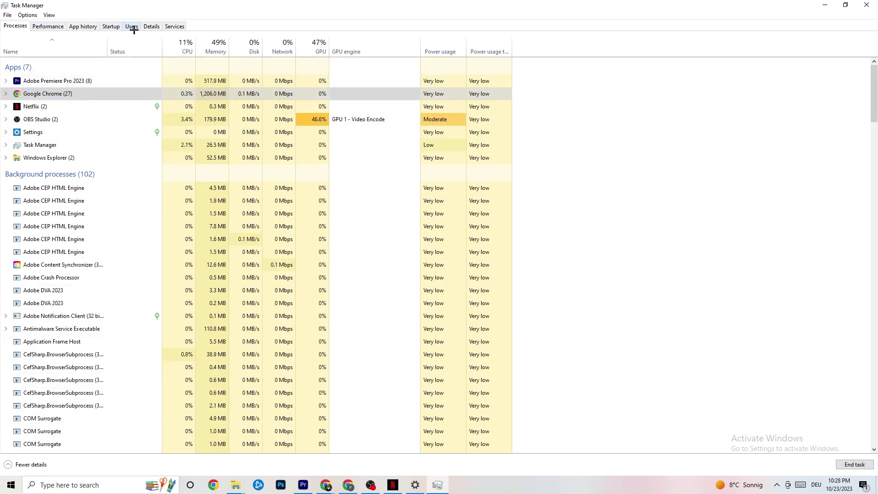
{"action": "left_click", "coordinate": [151, 26]}
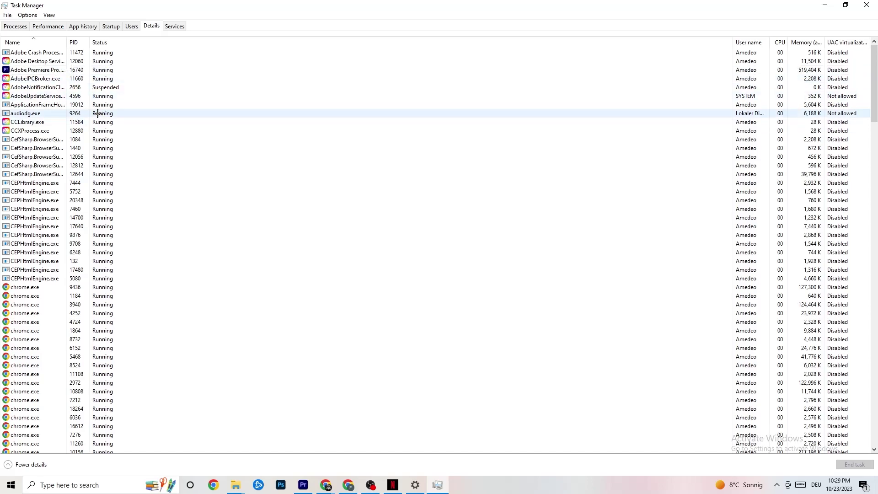
Check Adobe Premiere Pro's priority levels without changing them, then show the Startup apps list.
{"action": "right_click", "coordinate": [48, 71]}
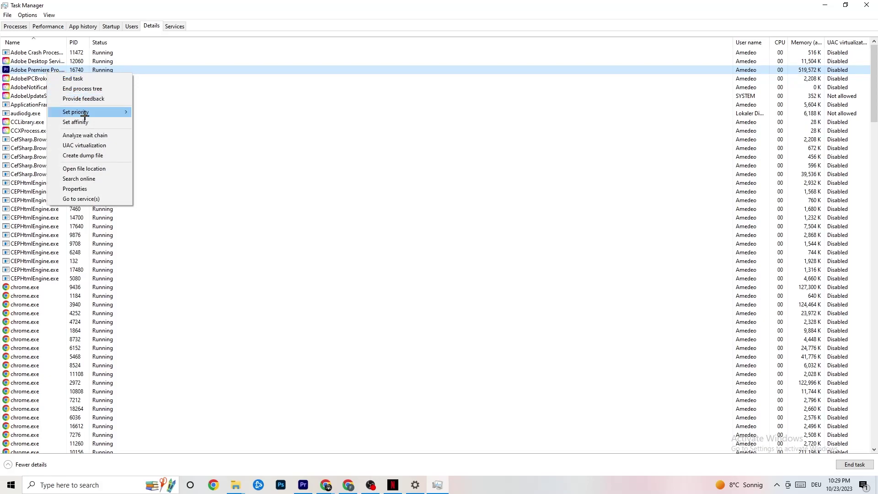
{"action": "mouse_move", "coordinate": [85, 116]}
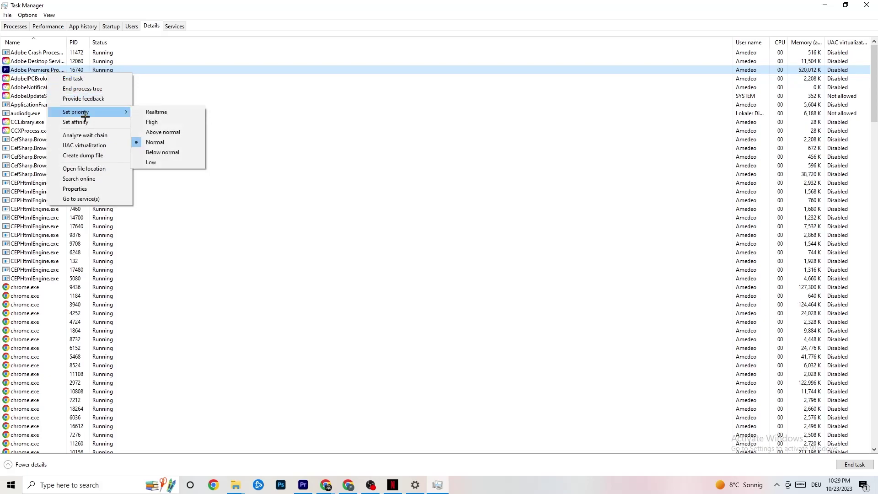
{"action": "left_click", "coordinate": [121, 108]}
{"action": "left_click", "coordinate": [122, 109]}
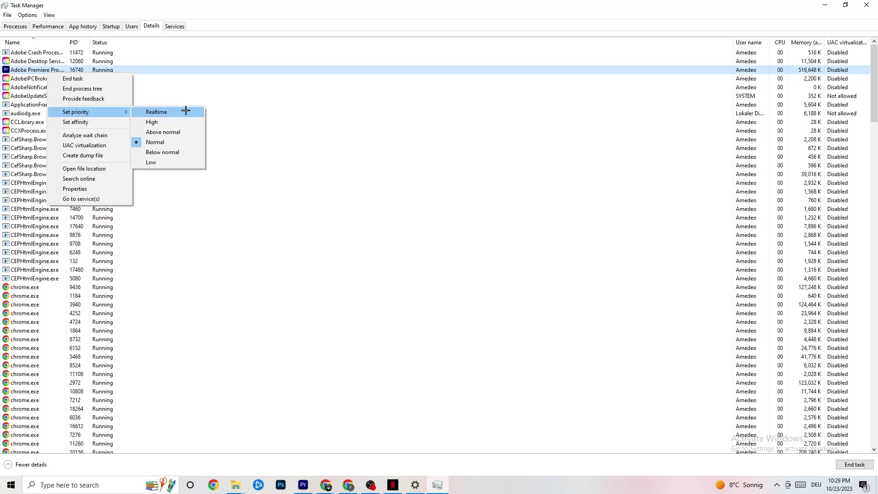
{"action": "left_click", "coordinate": [238, 96]}
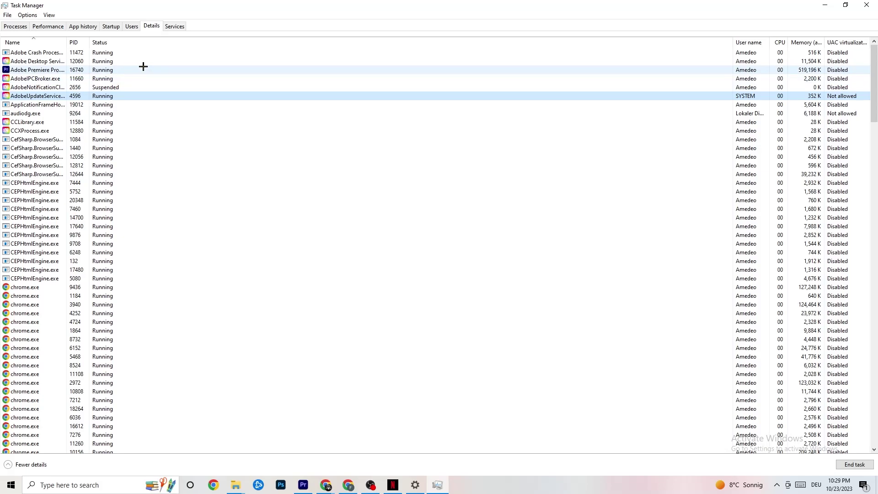
{"action": "left_click", "coordinate": [111, 26]}
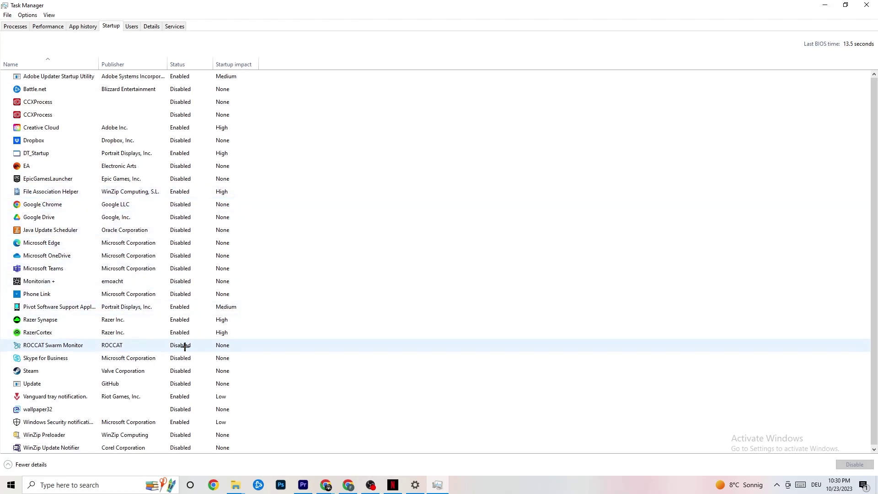
Leave Razer Synapse enabled at startup and close Task Manager.
{"action": "right_click", "coordinate": [178, 320]}
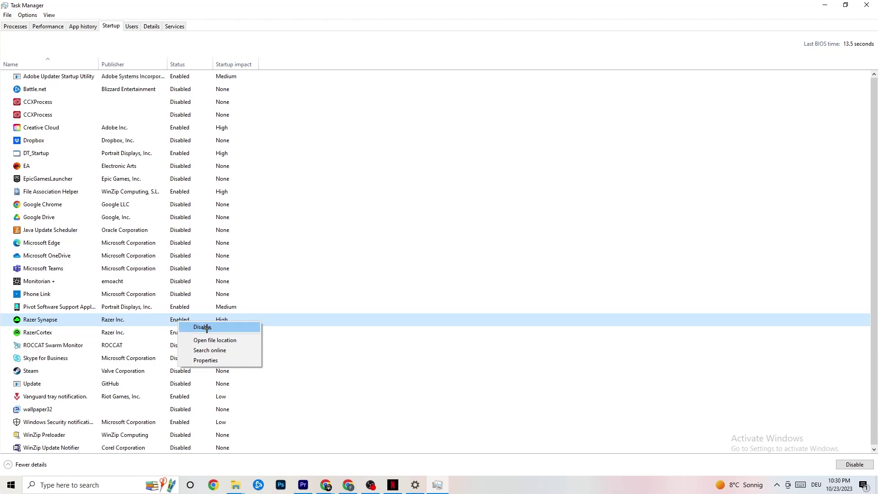
{"action": "left_click", "coordinate": [452, 46]}
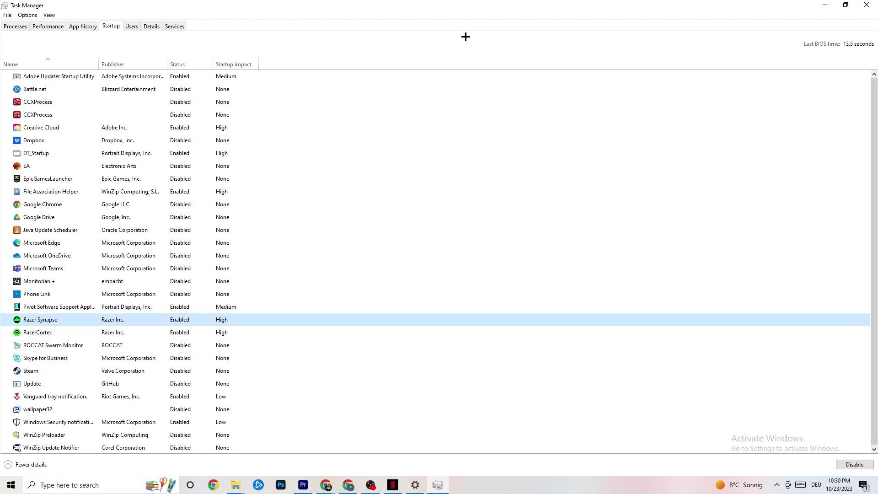
{"action": "left_click", "coordinate": [863, 4]}
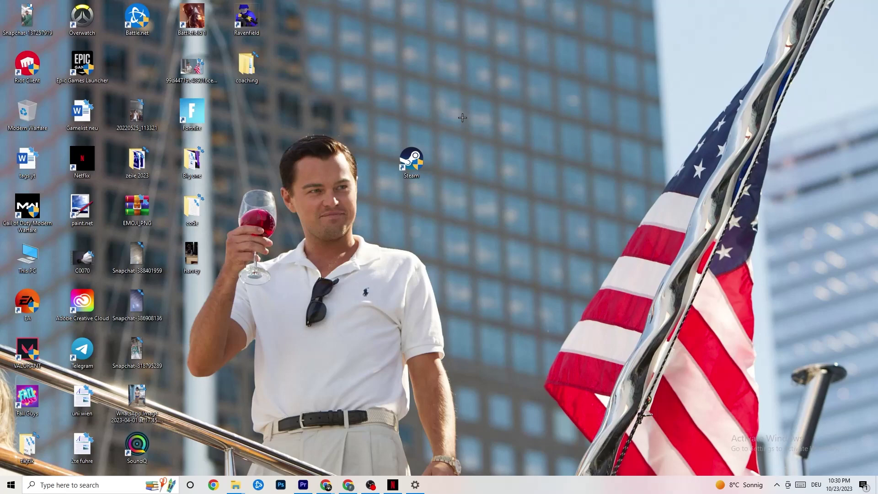
Open Settings from the Start menu and go to System > Display with monitors 1 and 2.
{"action": "left_click", "coordinate": [11, 487]}
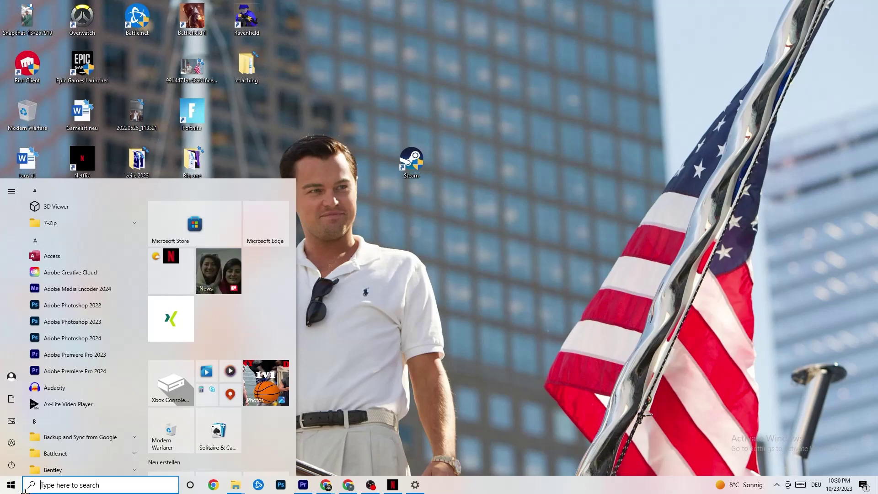
{"action": "left_click", "coordinate": [13, 443]}
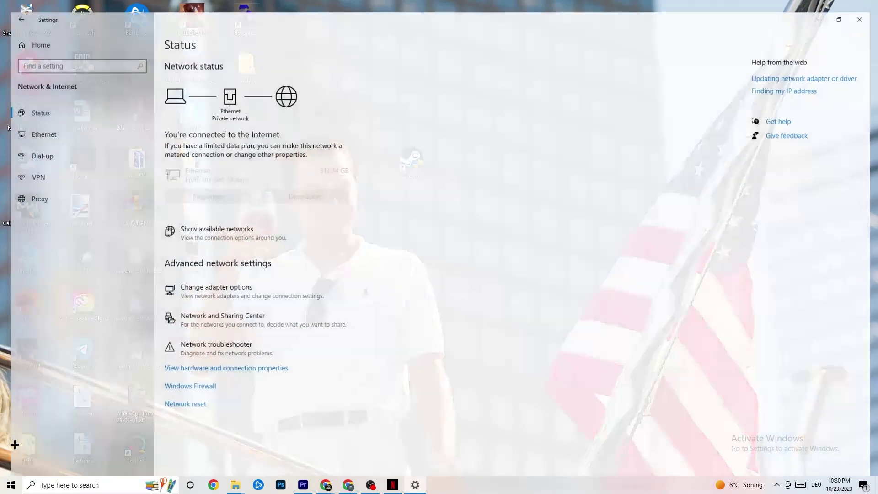
{"action": "left_click", "coordinate": [3, 37]}
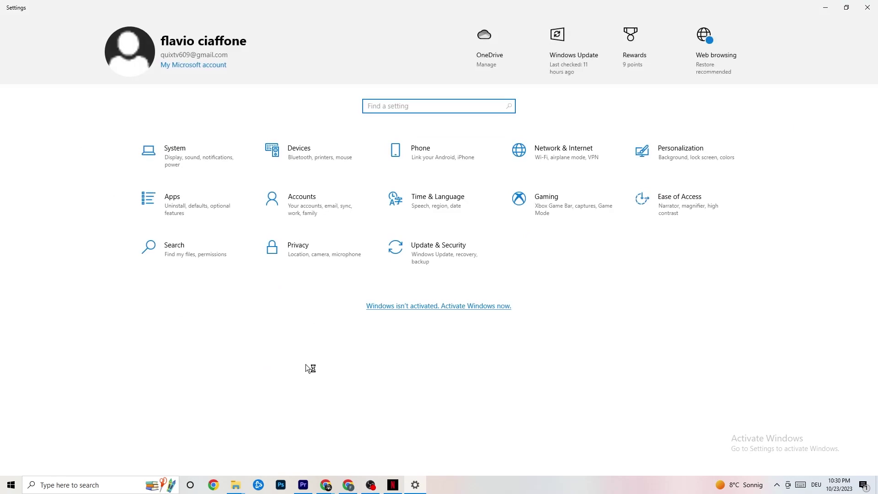
{"action": "left_click", "coordinate": [193, 154]}
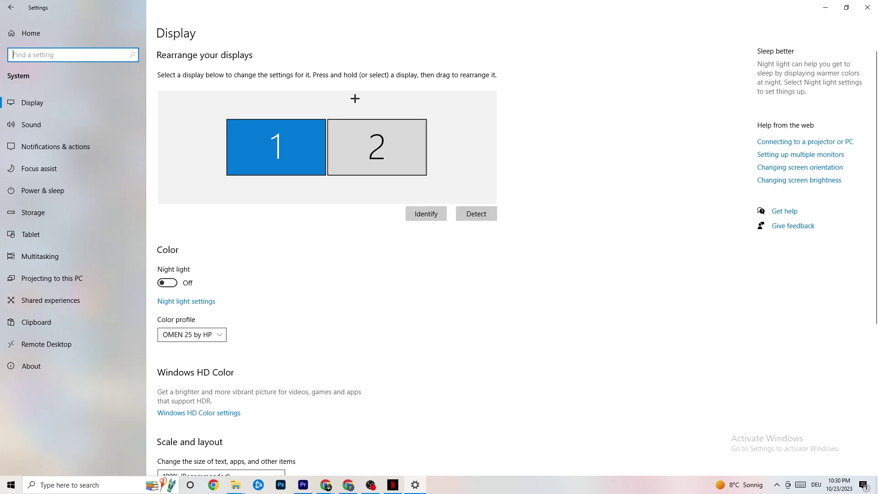
Keep display scaling at 100% and move to the Power & sleep page.
{"action": "scroll", "coordinate": [427, 104], "scroll_direction": "down", "scroll_amount": 5}
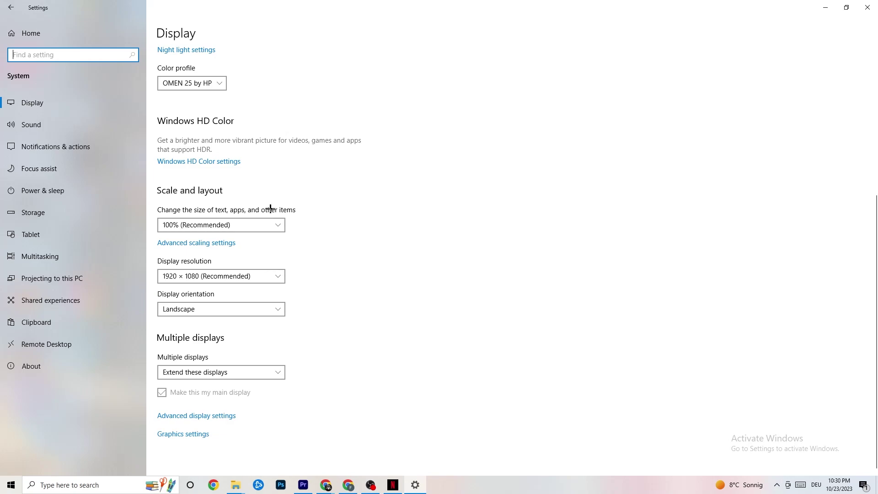
{"action": "left_click", "coordinate": [220, 224]}
{"action": "left_click", "coordinate": [346, 178]}
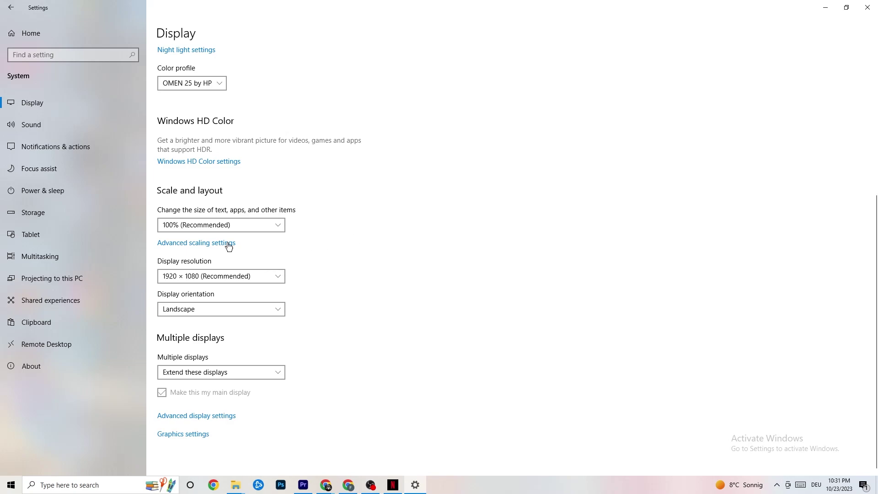
{"action": "left_click", "coordinate": [55, 188]}
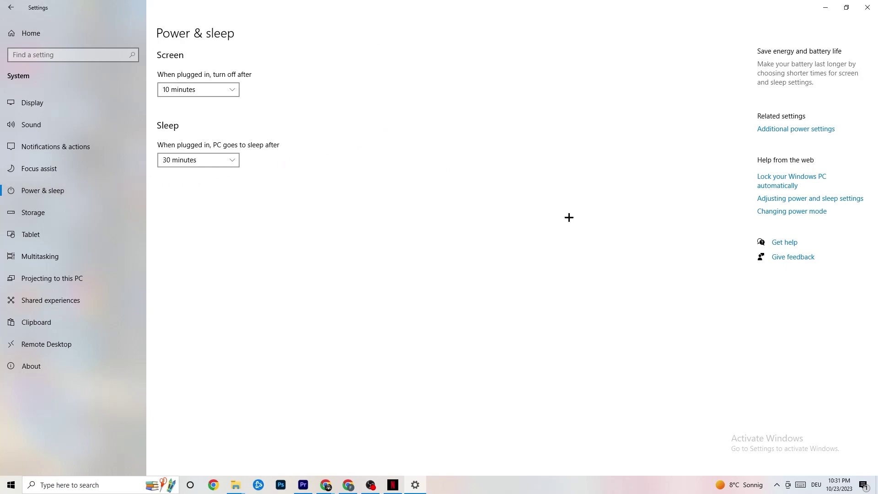
Review the power plans in Power Options, keep Balanced, and open the Storage page for C:.
{"action": "left_click", "coordinate": [813, 129]}
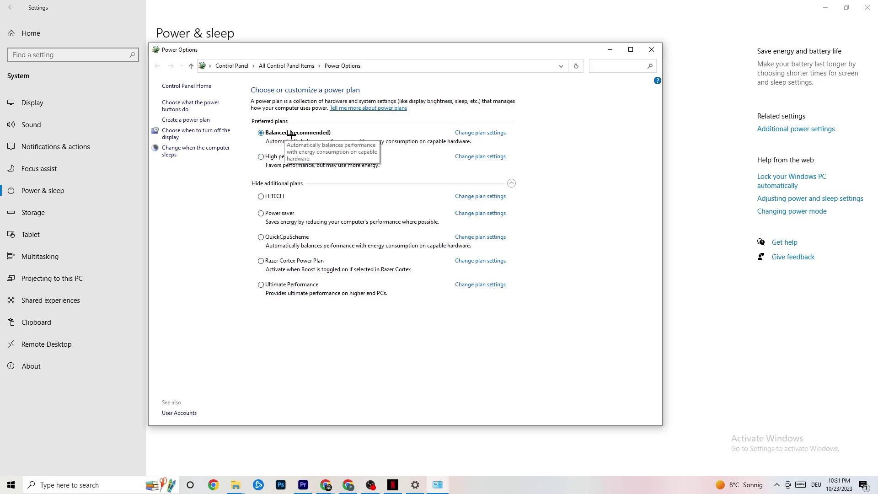
{"action": "left_click", "coordinate": [651, 49]}
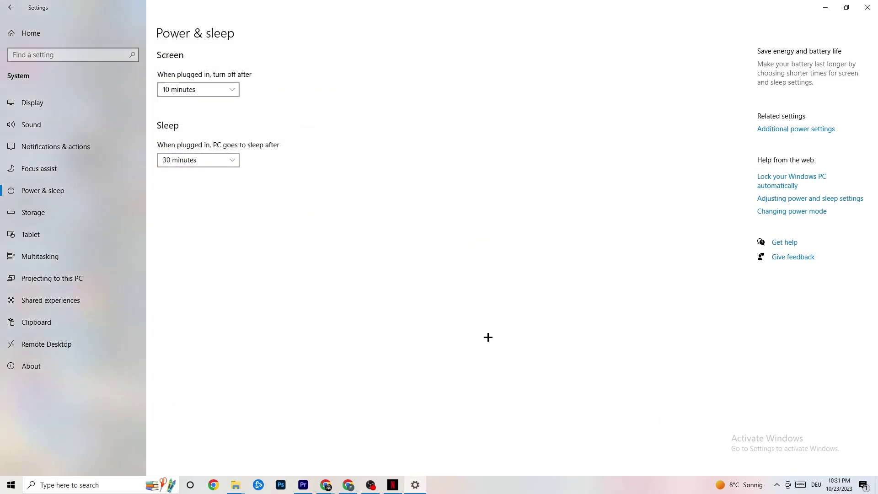
{"action": "left_click", "coordinate": [69, 216]}
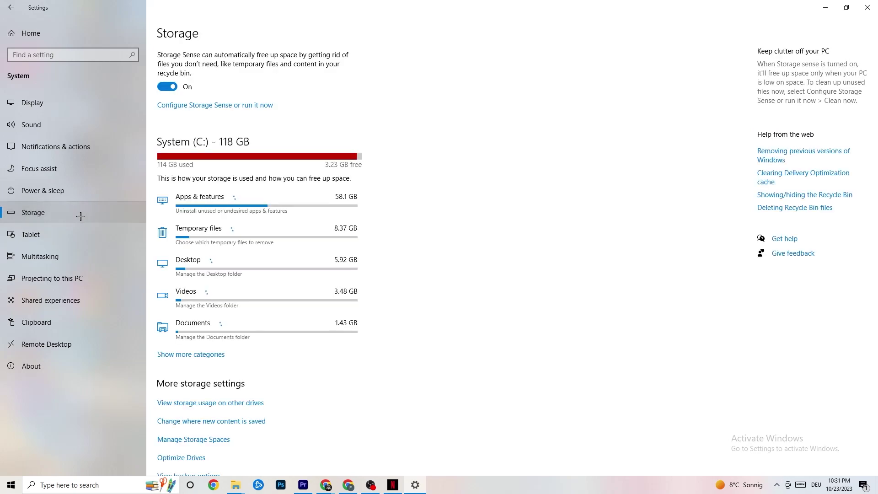
Keep Storage Sense running Every week, then go back to the Settings home page.
{"action": "left_click", "coordinate": [208, 107]}
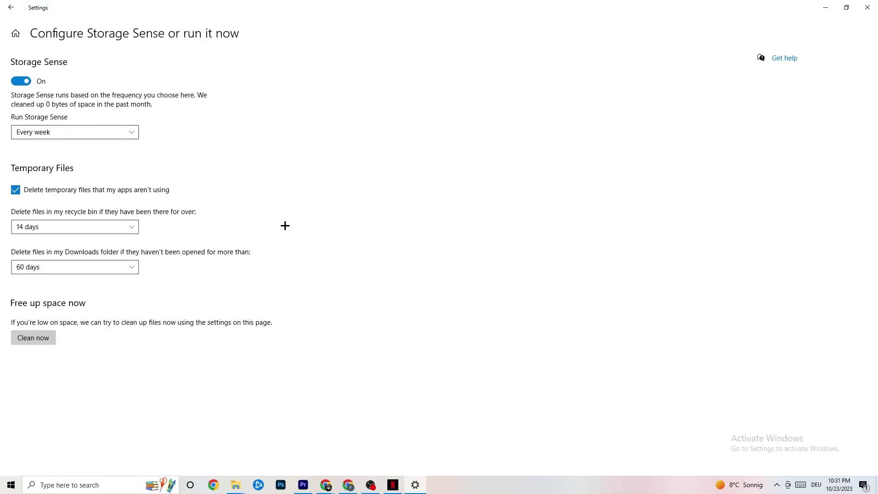
{"action": "left_click", "coordinate": [121, 135]}
{"action": "left_click", "coordinate": [110, 131]}
{"action": "left_click", "coordinate": [75, 134]}
{"action": "left_click", "coordinate": [284, 143]}
{"action": "left_click", "coordinate": [17, 7]}
{"action": "left_click", "coordinate": [17, 6]}
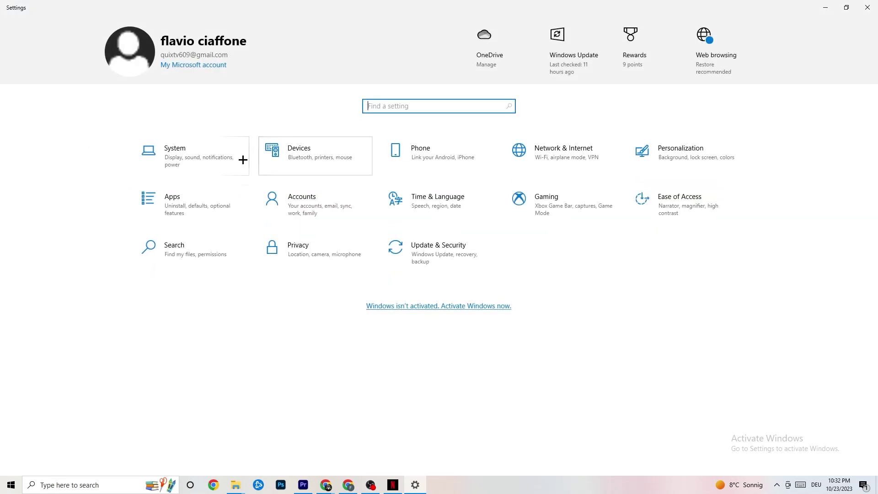
Open Gaming settings to the Captures page: background recording off, 2-hour maximum, 30 fps.
{"action": "left_click", "coordinate": [585, 205]}
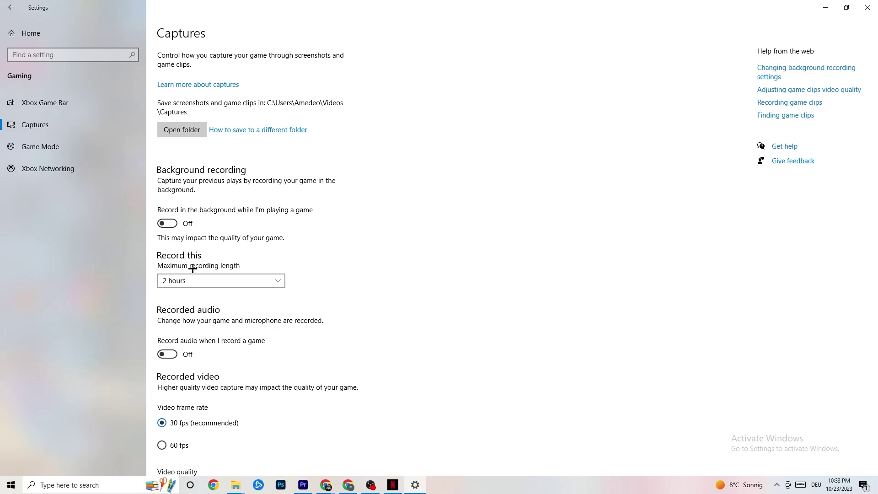
Verify the Game Mode toggle is On and go back to the Settings home page.
{"action": "left_click", "coordinate": [81, 147]}
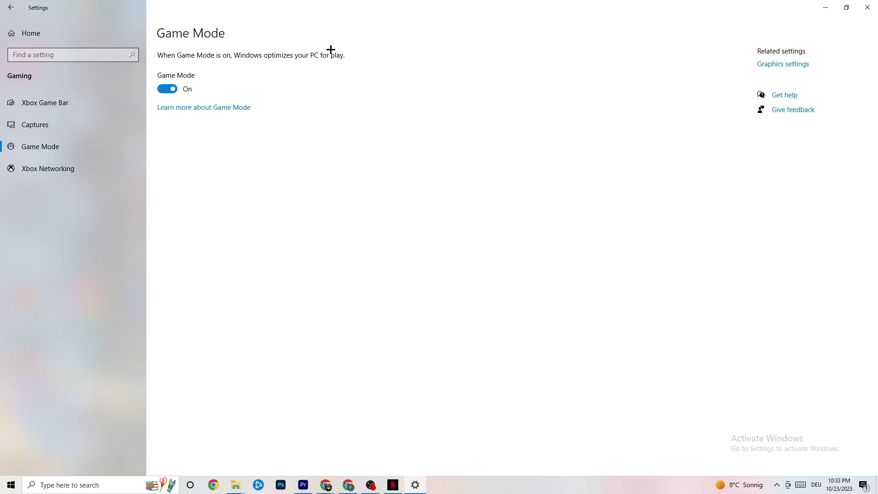
{"action": "left_click", "coordinate": [11, 7]}
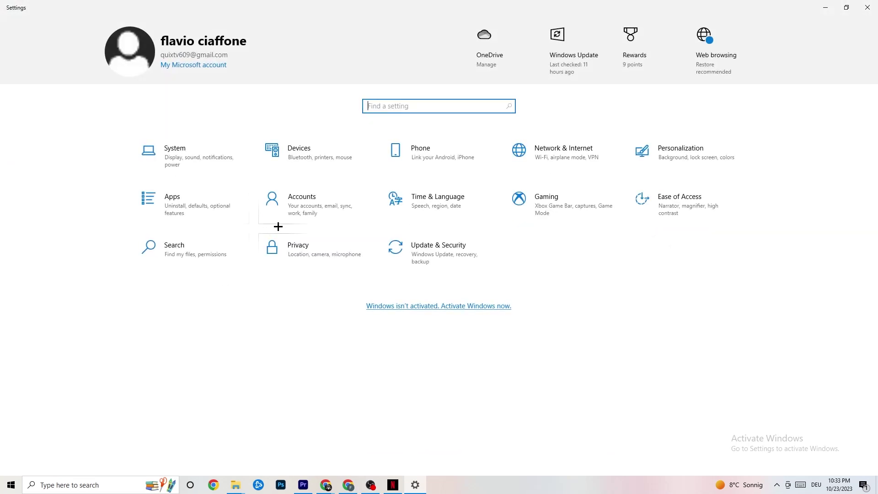
Go to Update & Security, view the Troubleshoot page, then return to Windows Update.
{"action": "left_click", "coordinate": [460, 262]}
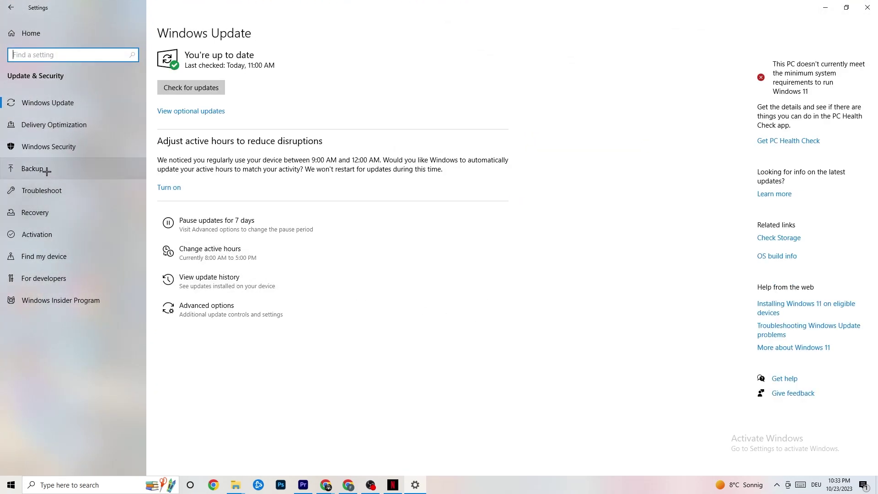
{"action": "left_click", "coordinate": [58, 189]}
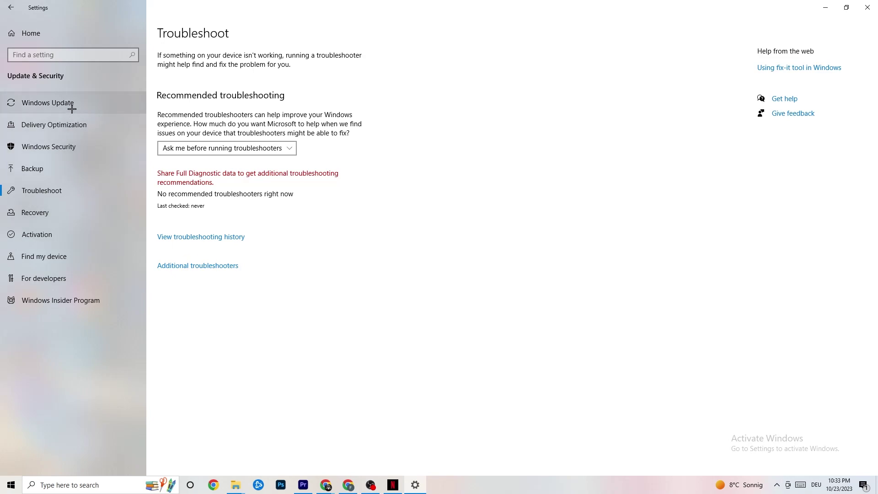
{"action": "left_click", "coordinate": [54, 103]}
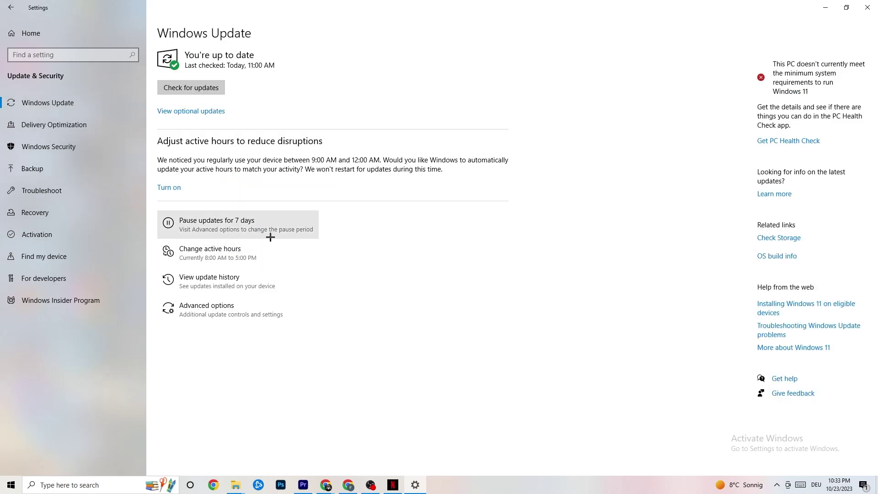